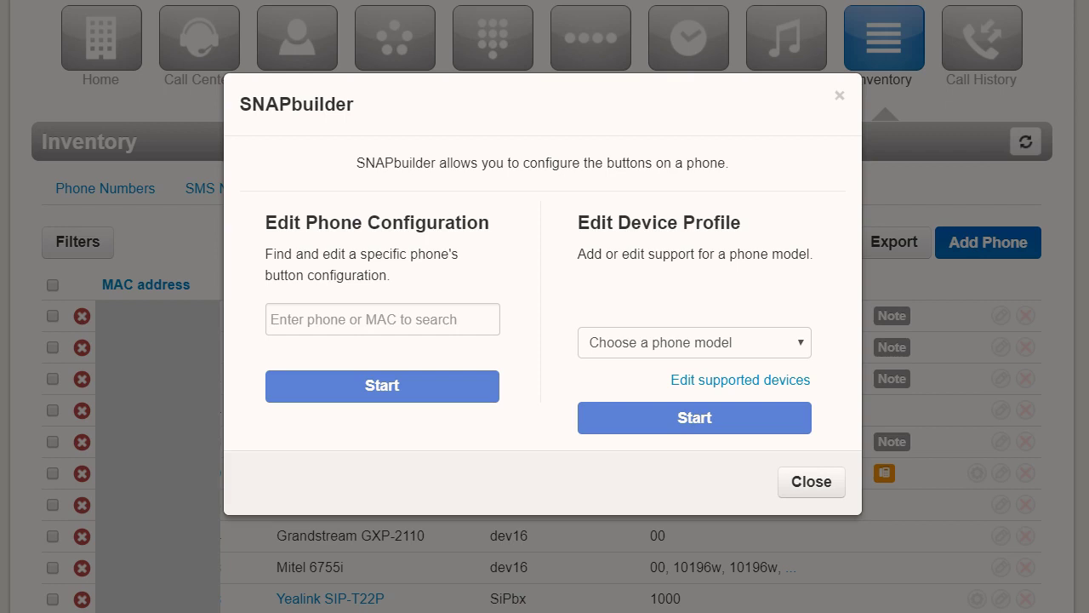
left_click(693, 343)
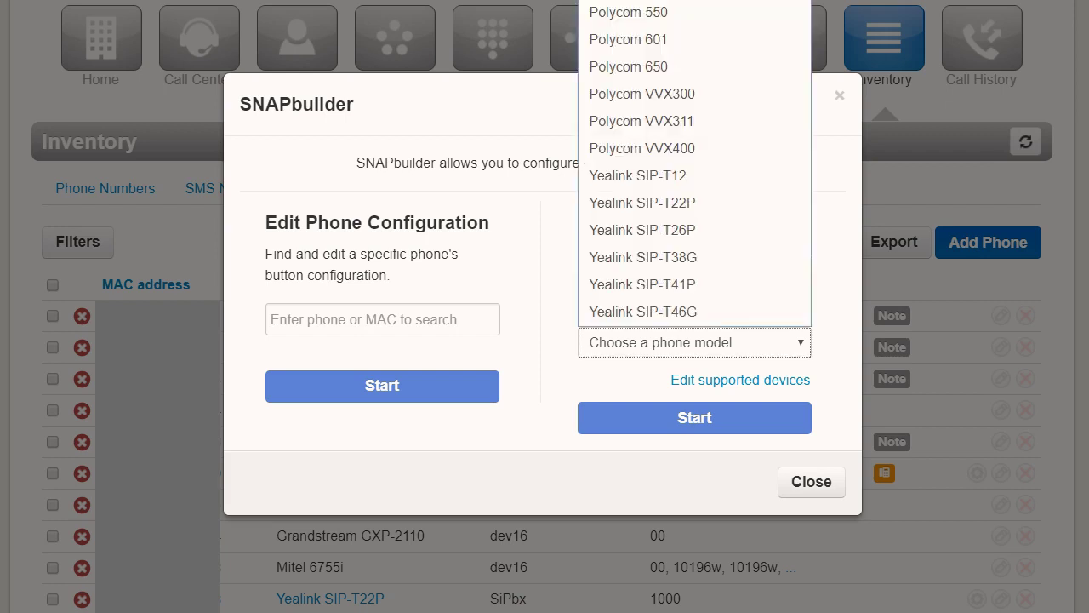
key("Escape")
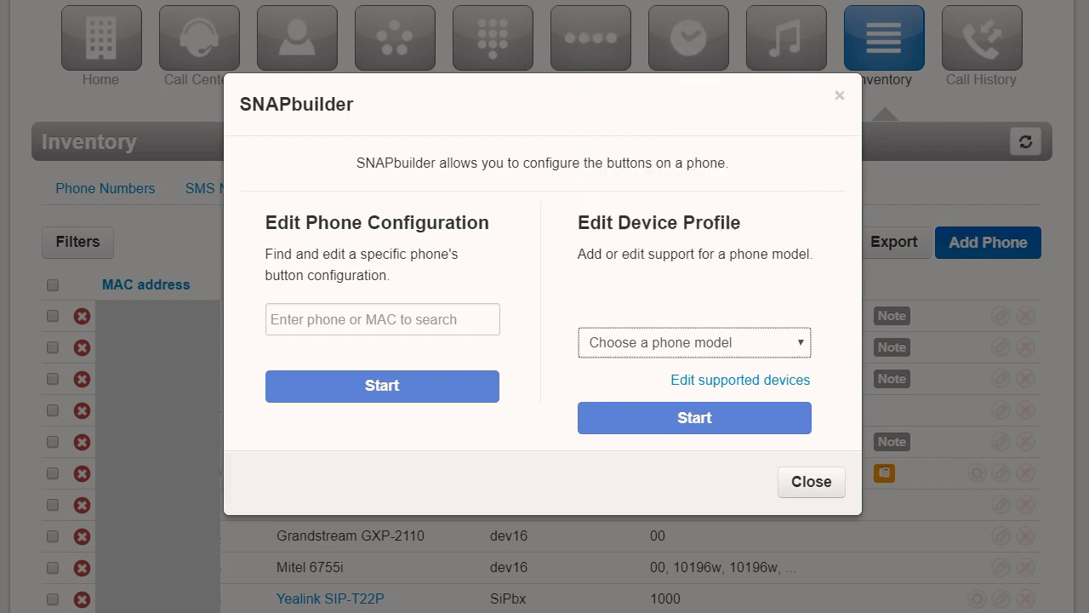
left_click(694, 342)
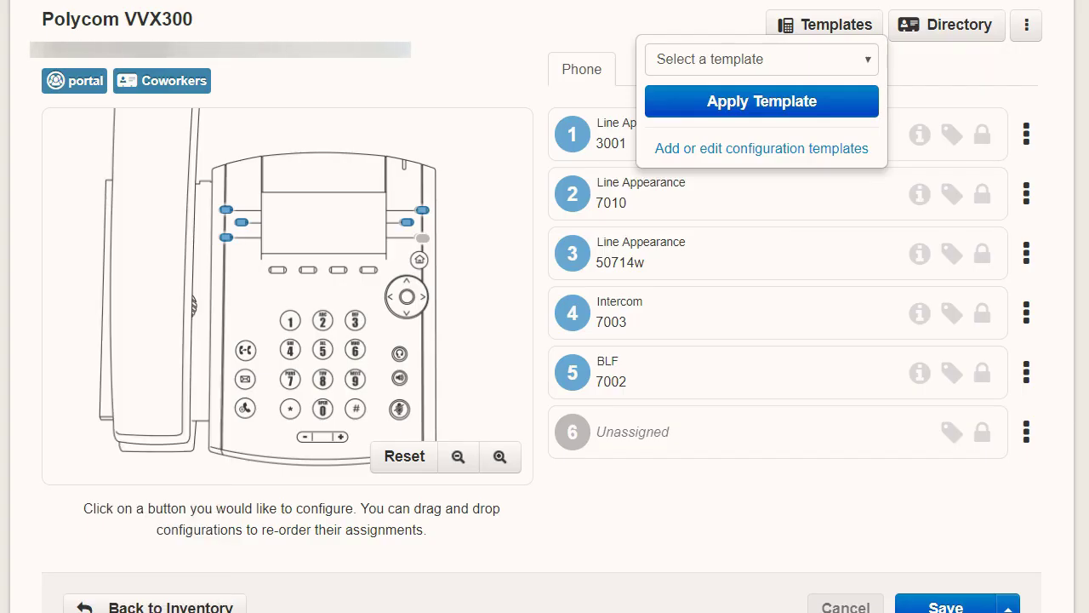
left_click(760, 59)
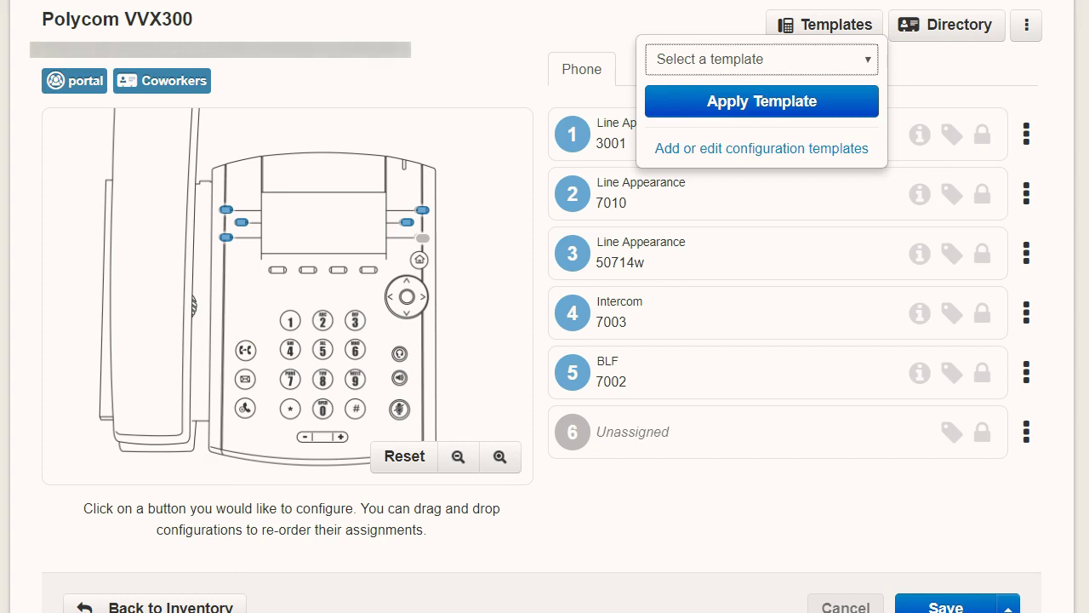
key("Down")
key("Down")
key("Down")
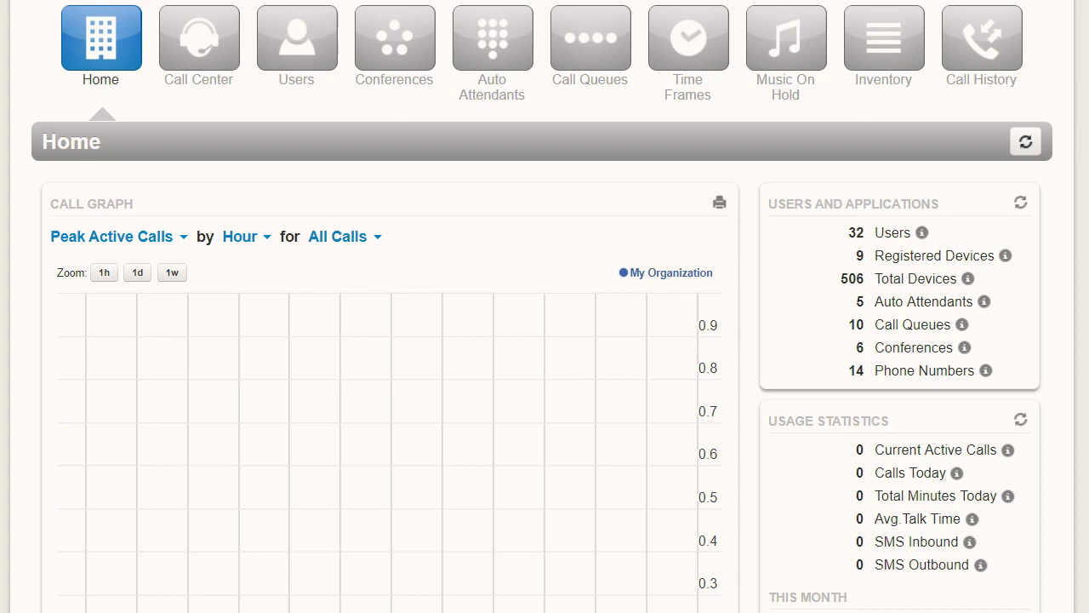
Go to the Inventory and open the button configuration of extension 3001's phone in SNAPbuilder
left_click(883, 38)
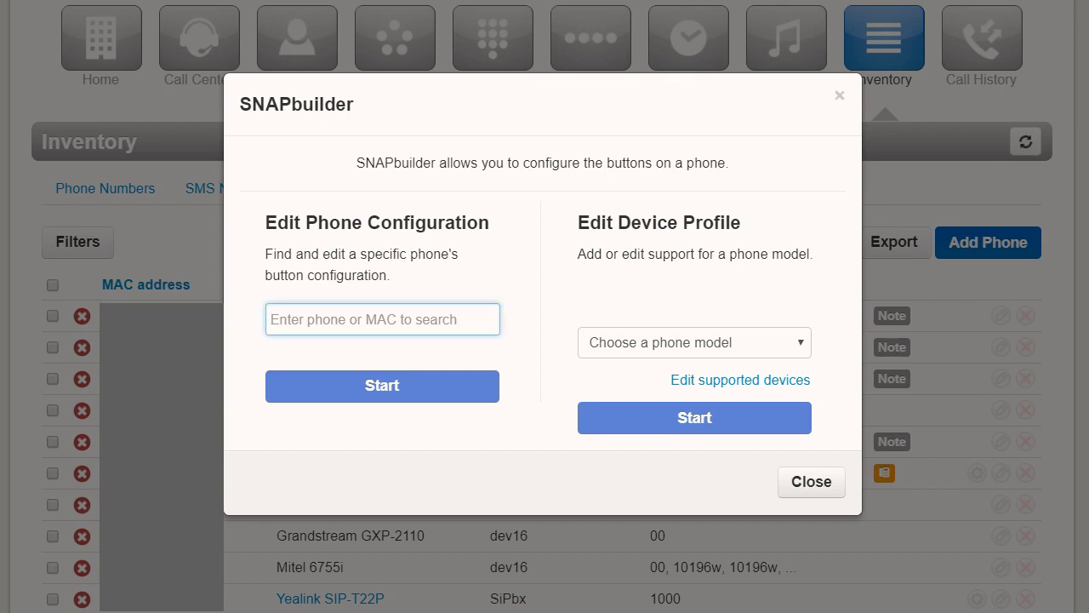
type("3001")
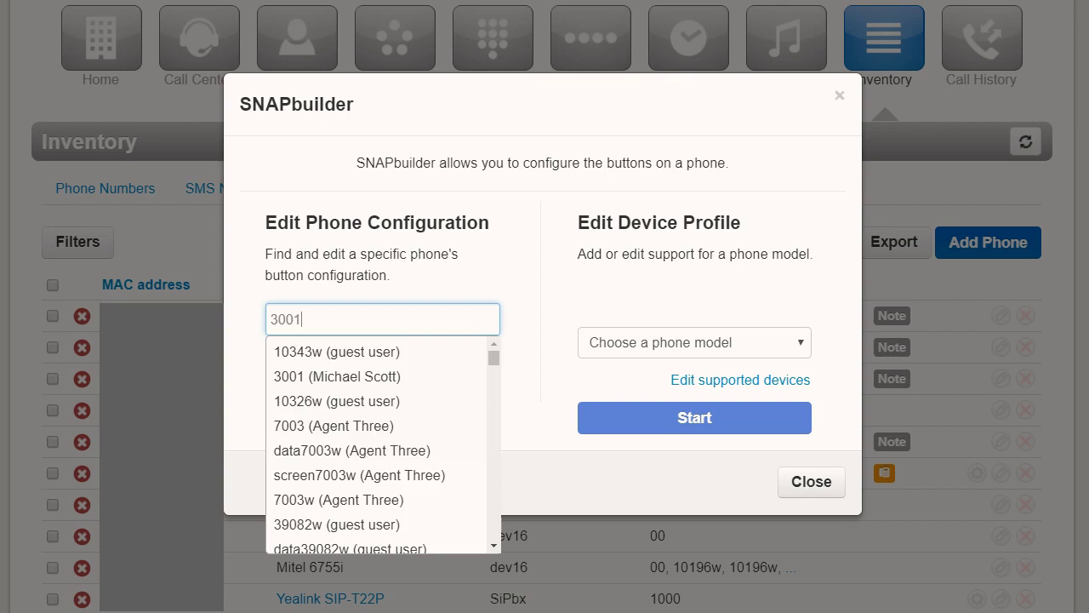
key("Down")
key("Return")
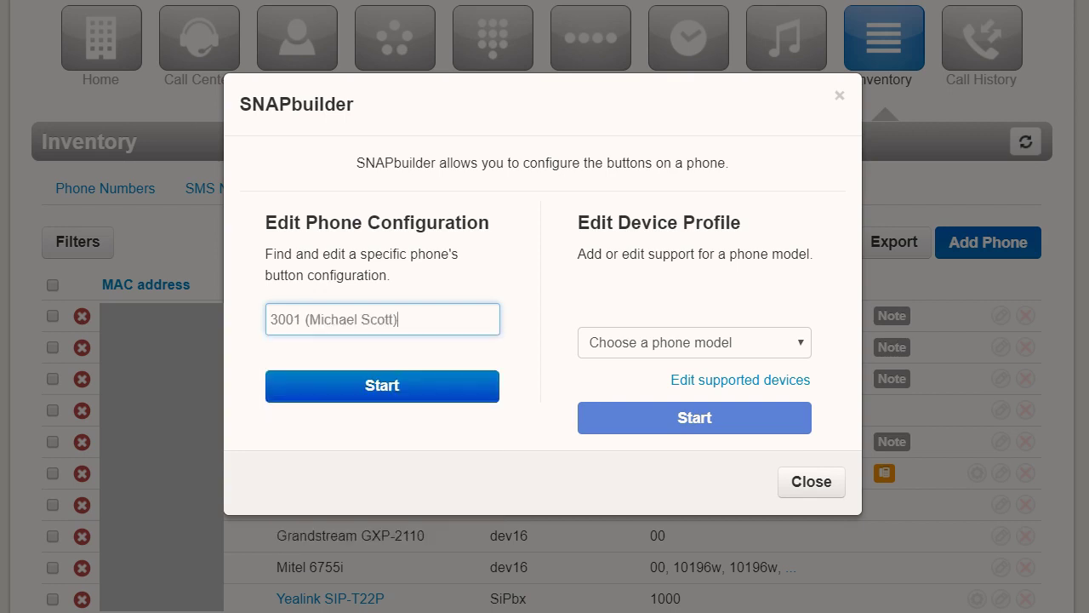
key("Return")
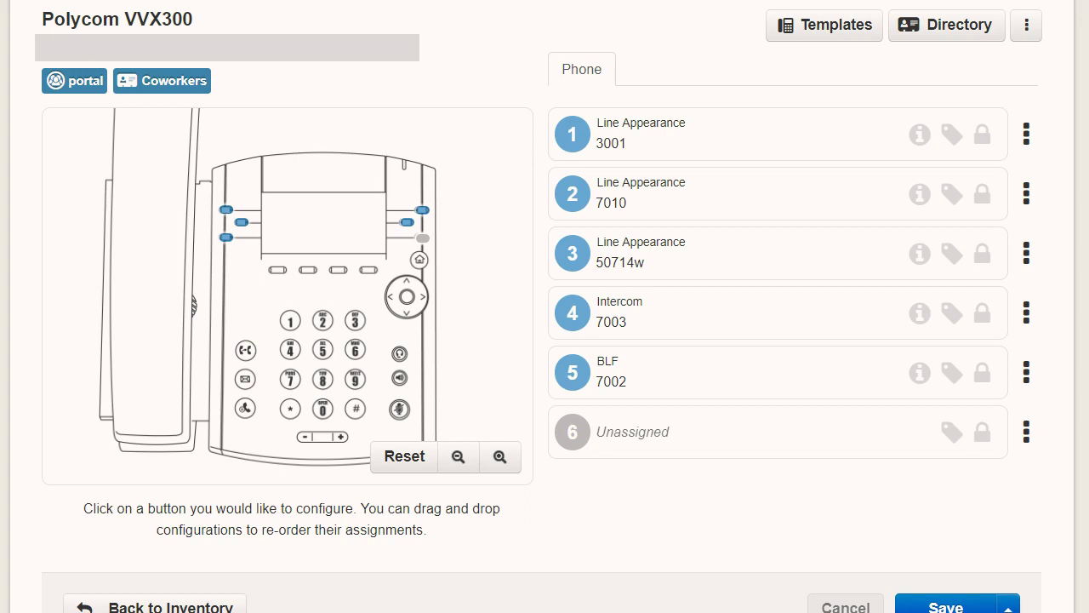
Go through the available features for button 1, from Shared Line Appearance to Queue Login, and set it to Move My Call
left_click(640, 134)
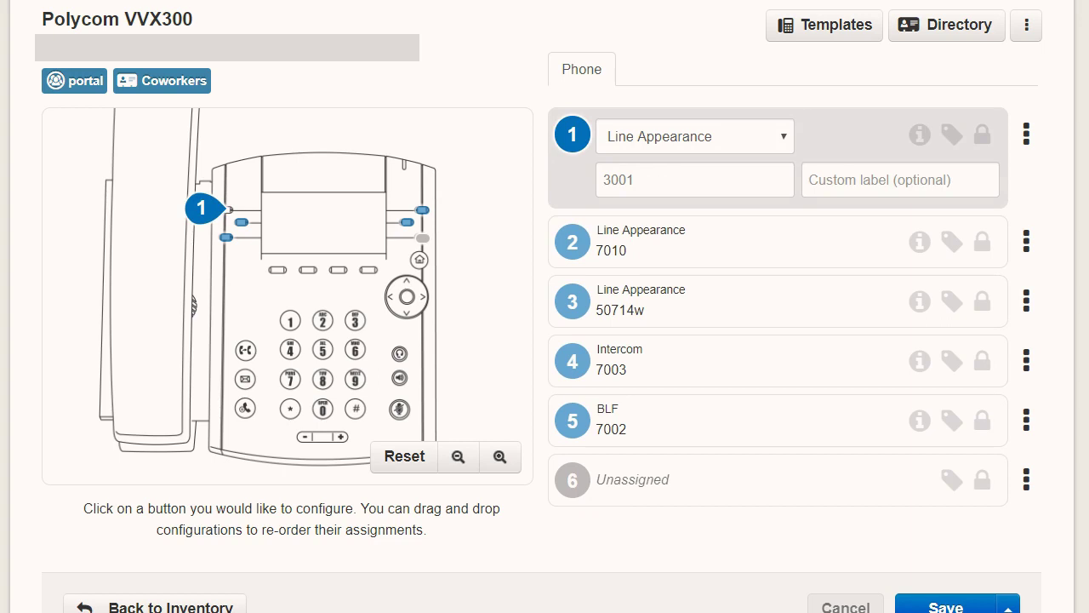
left_click(695, 136)
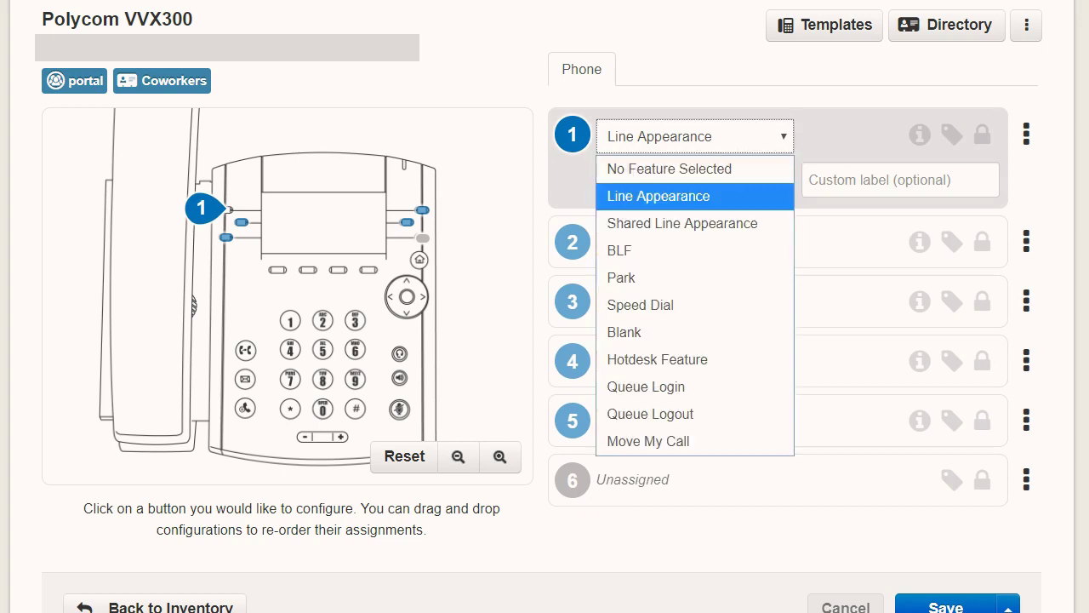
key("Escape")
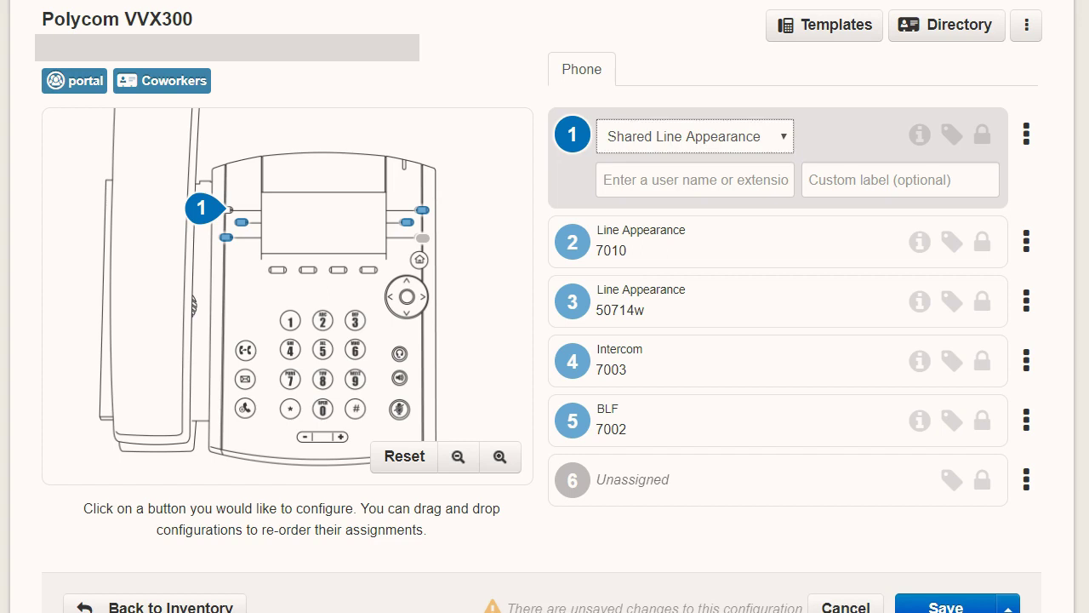
key("Down")
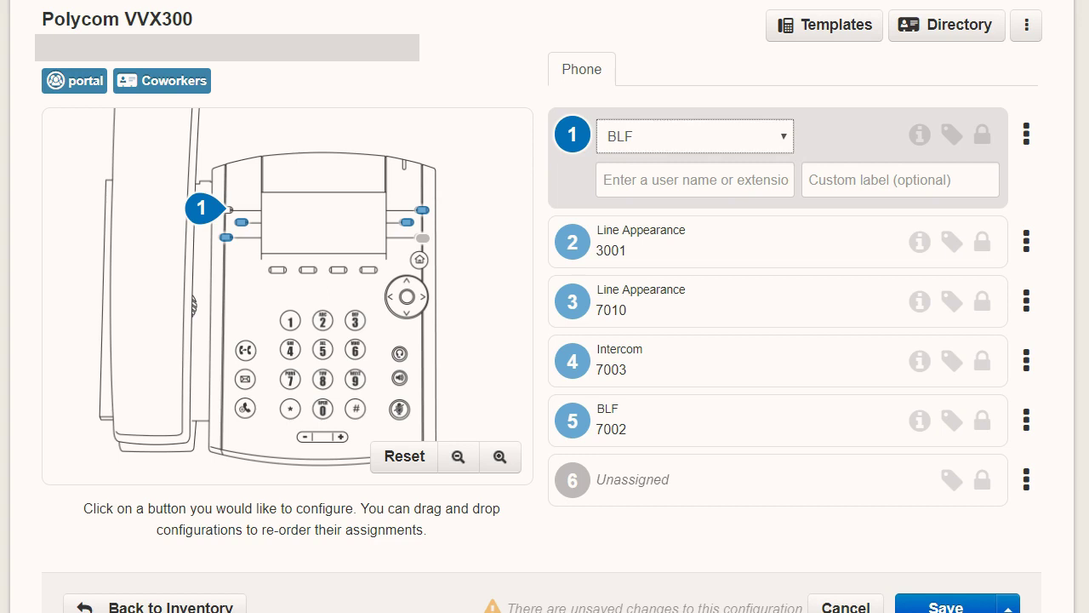
key("Down")
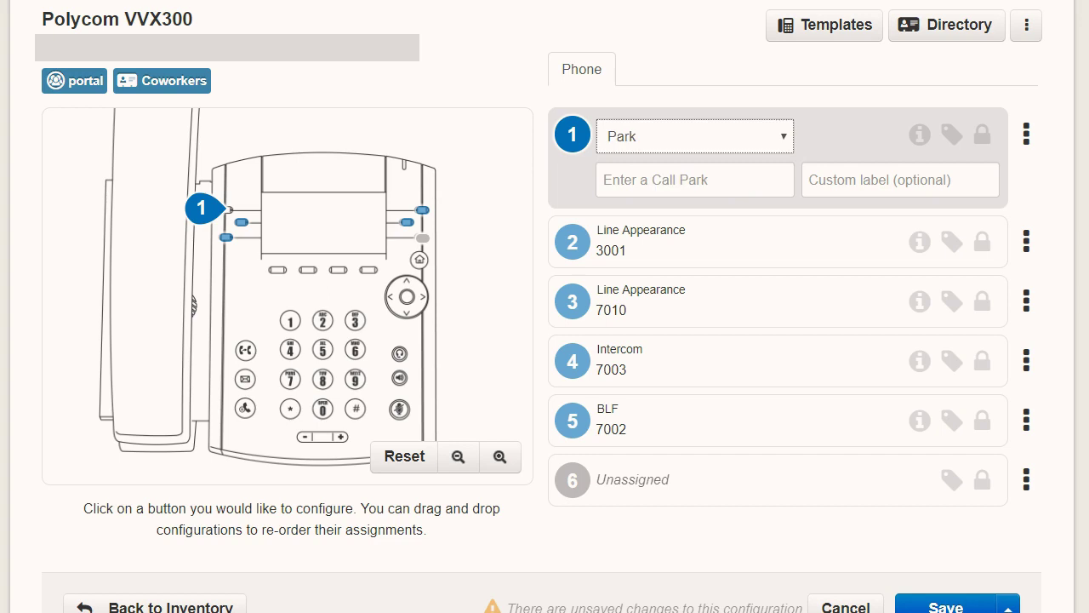
key("Down")
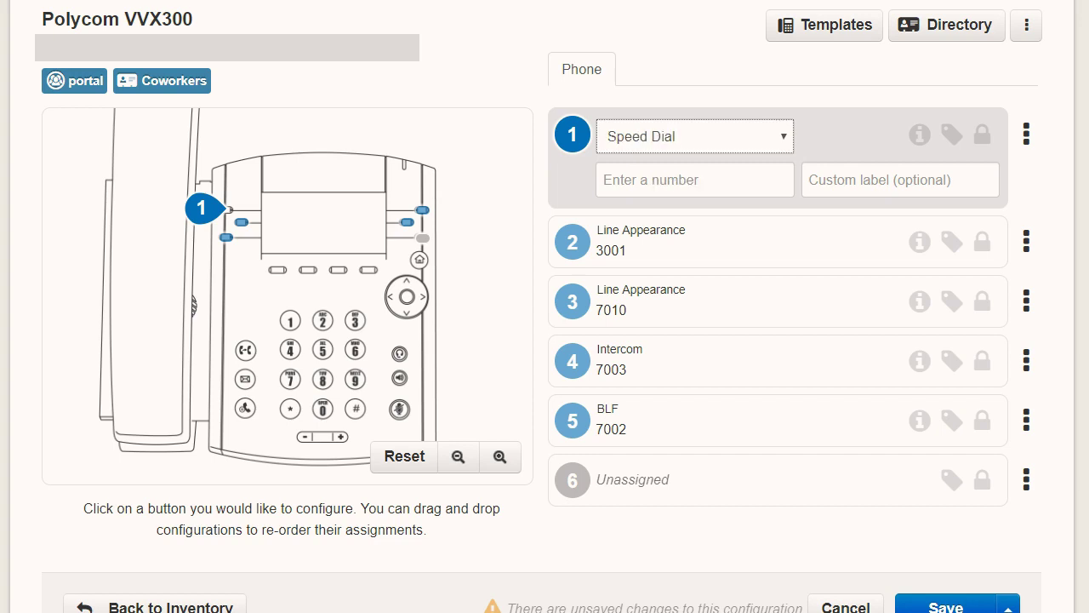
key("Down")
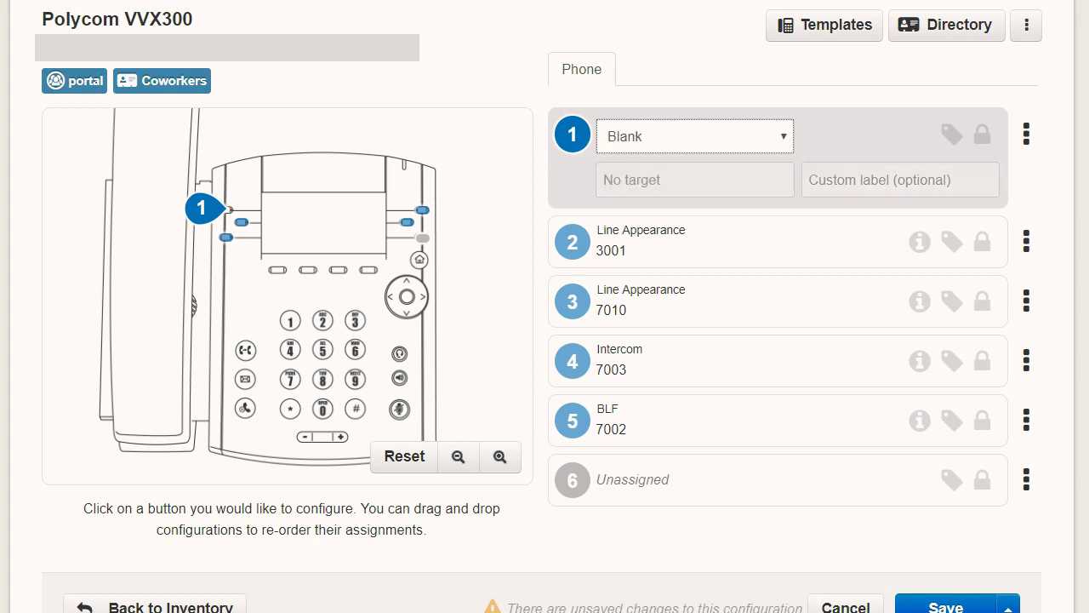
key("Down")
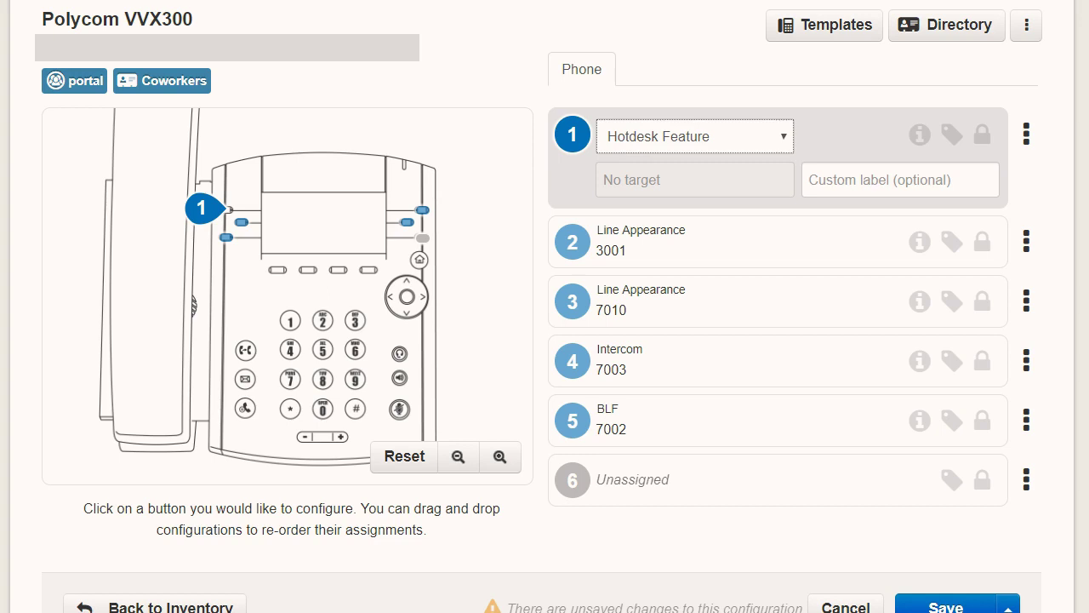
key("Down")
key("alt+Down")
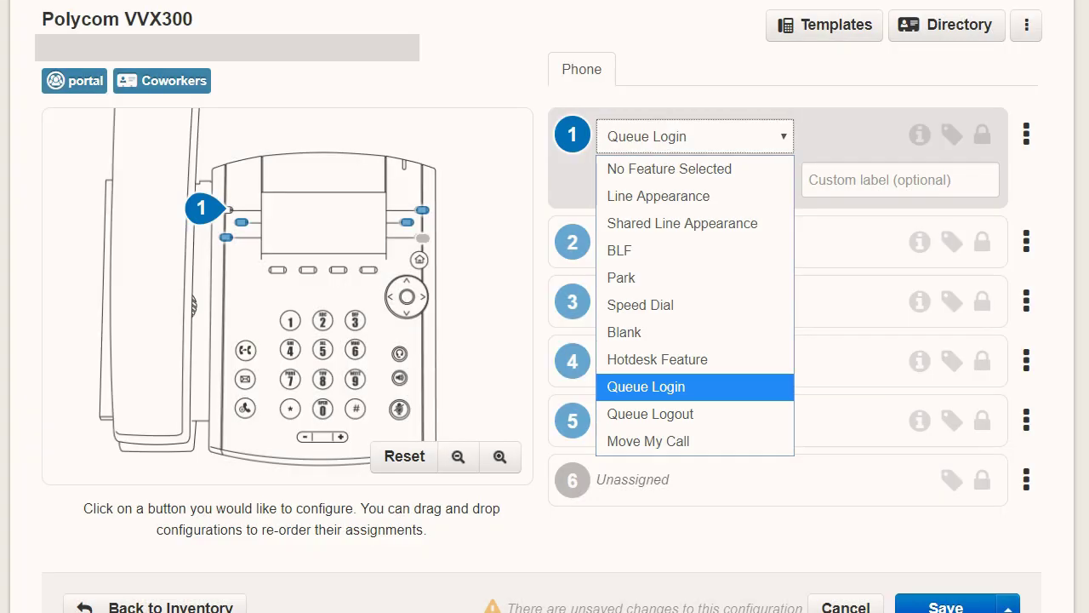
key("Down")
key("Down")
key("Return")
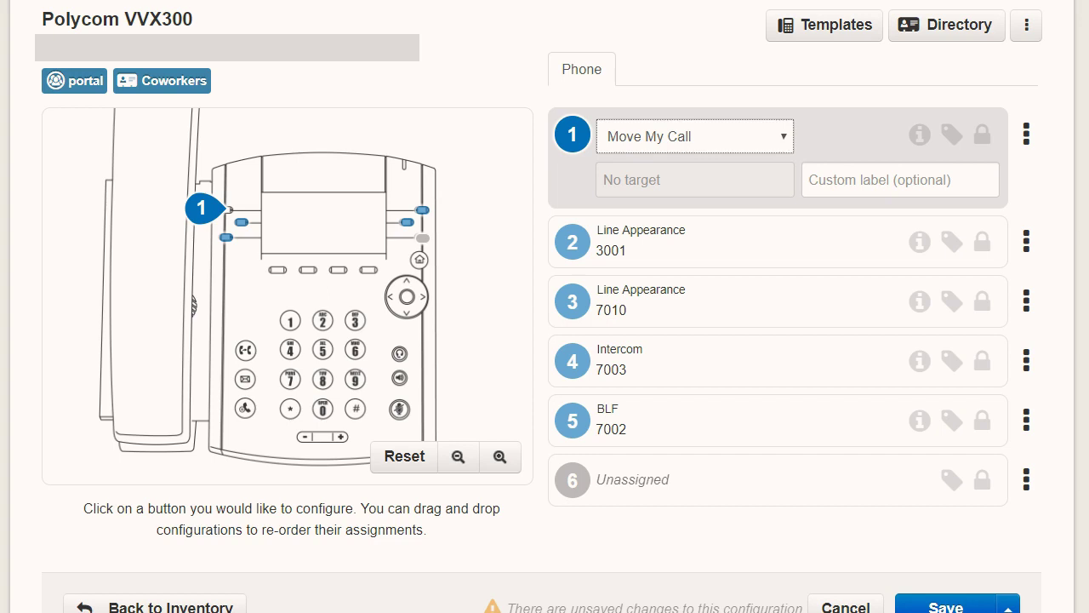
Open the phone's directory settings and try All Contacts and Favorites as the directory source
left_click(947, 25)
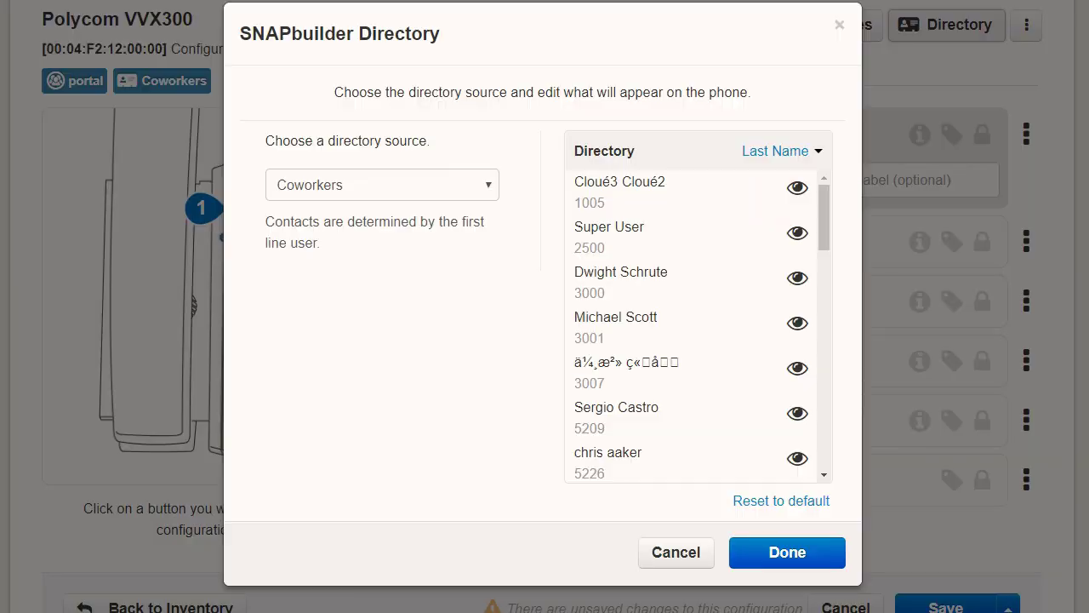
left_click(382, 185)
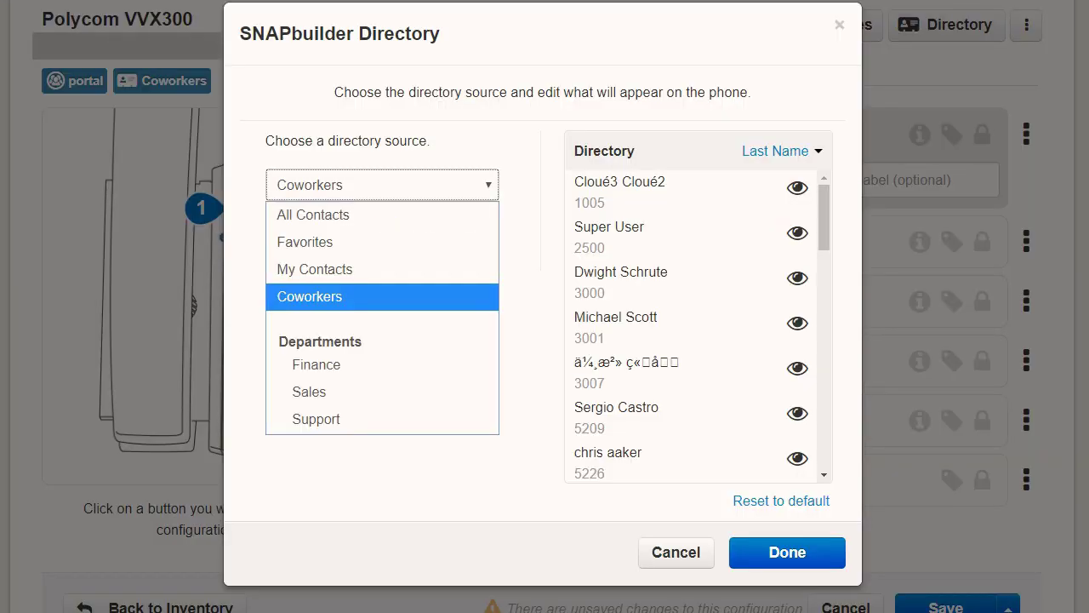
left_click(382, 184)
key("Down")
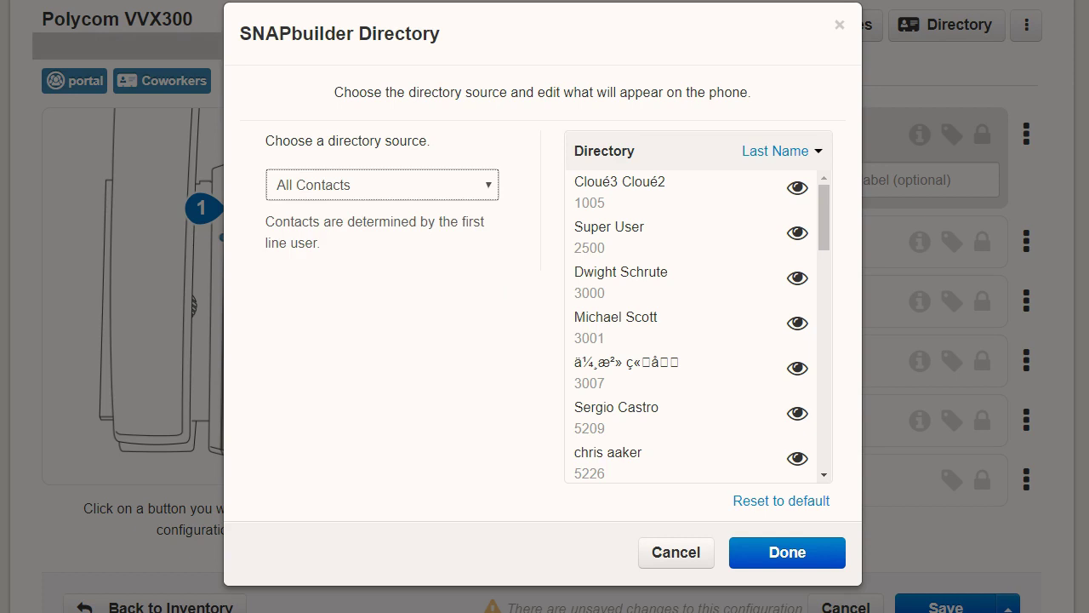
left_click(383, 185)
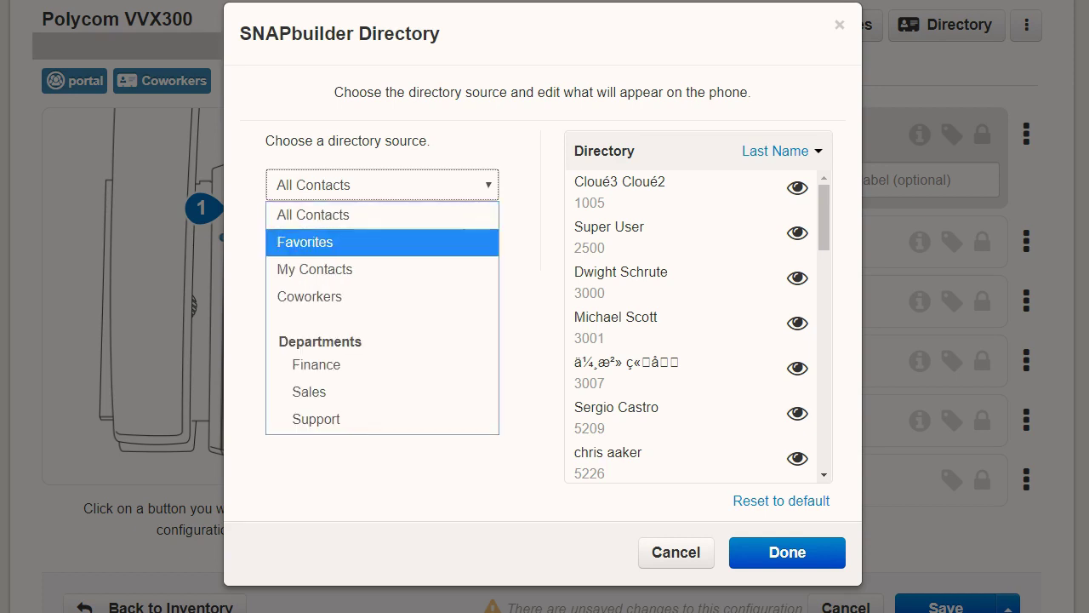
left_click(382, 241)
Set the phone's directory source to Coworkers and accept the directory settings
key("alt+Down")
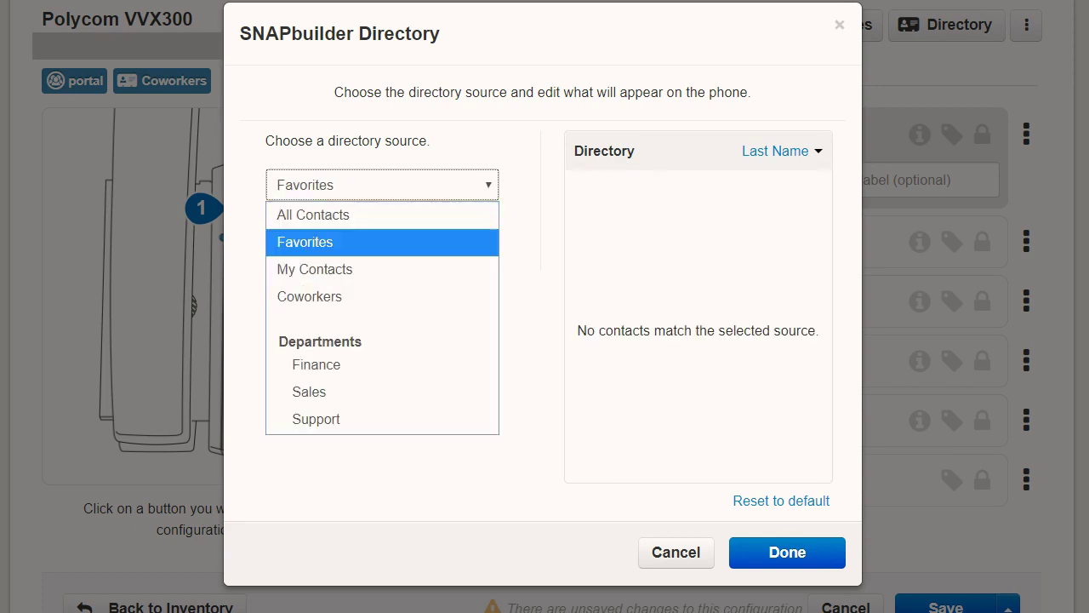
key("Down")
key("Down")
key("Return")
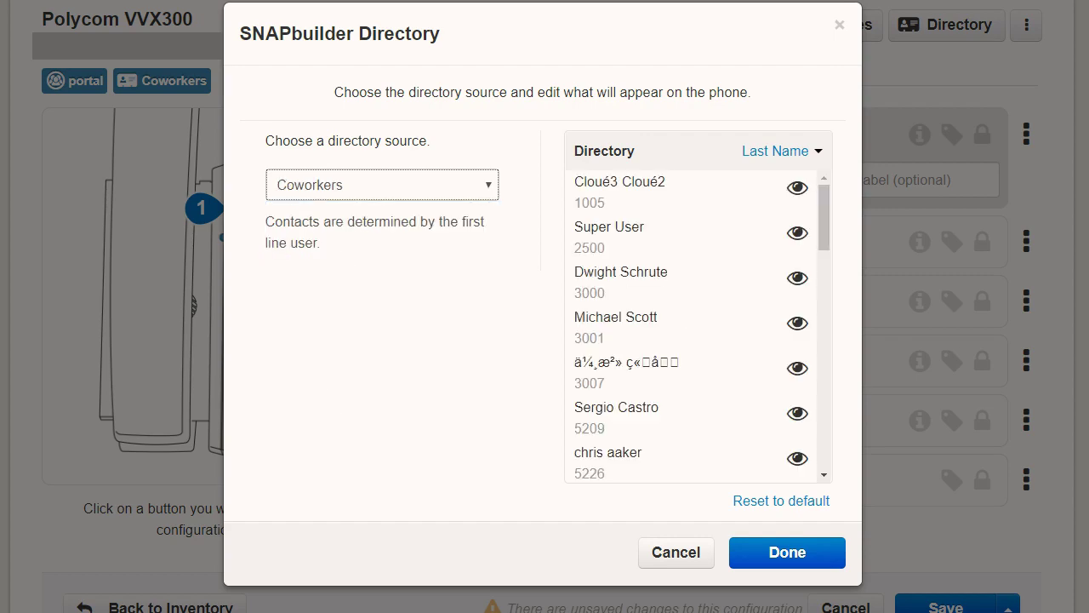
left_click(787, 552)
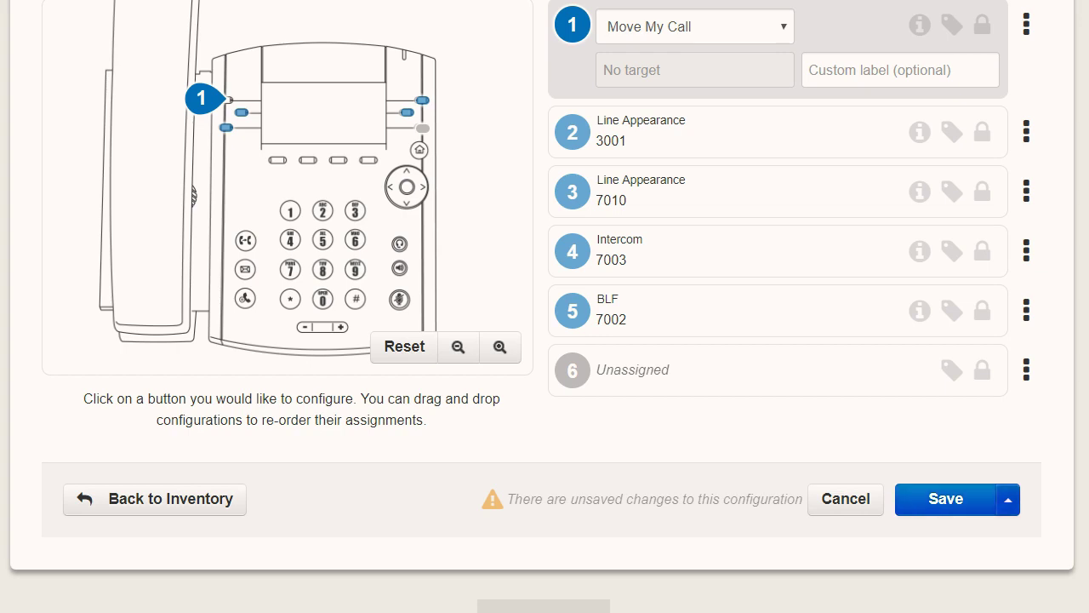
Open the additional save options for the phone configuration
left_click(1007, 500)
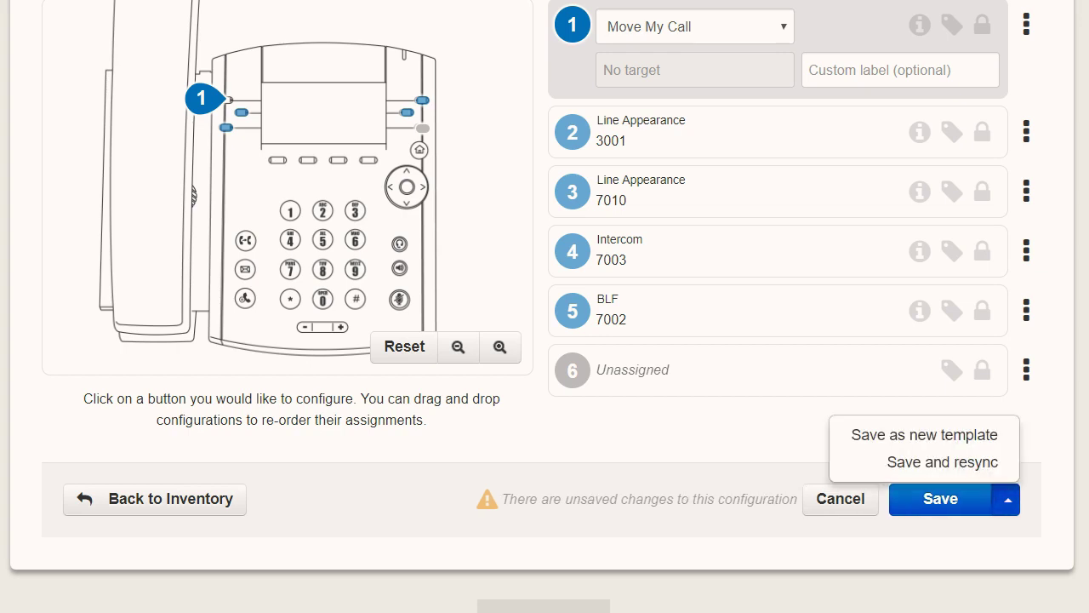